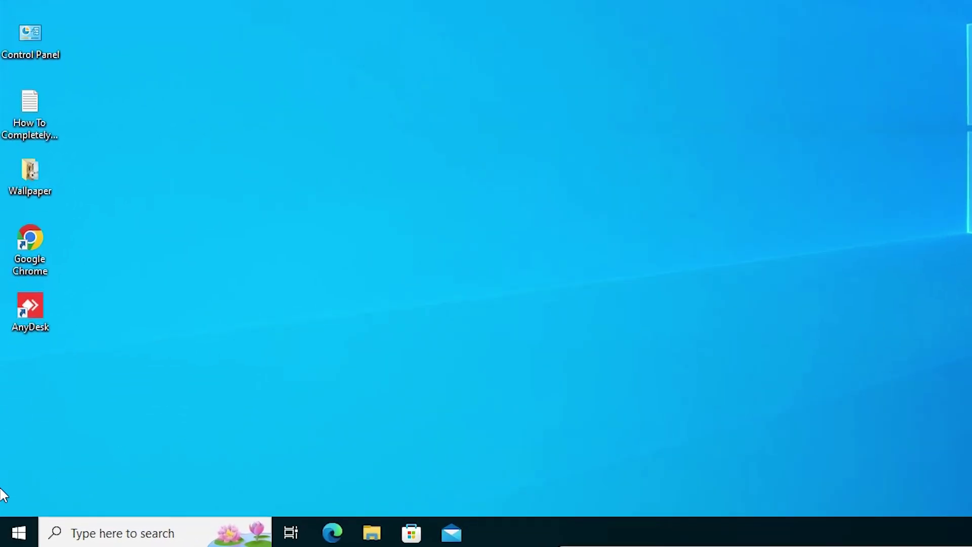
Open Control Panel in Large icons view, then Power Options and the Balanced plan's settings.
{"action": "left_click", "coordinate": [11, 537]}
{"action": "type", "text": "con"}
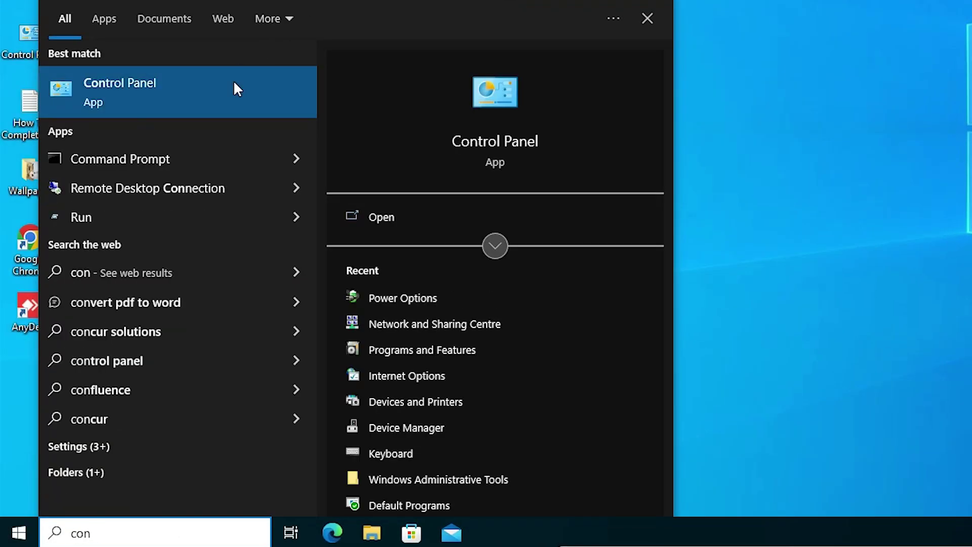
{"action": "left_click", "coordinate": [232, 88]}
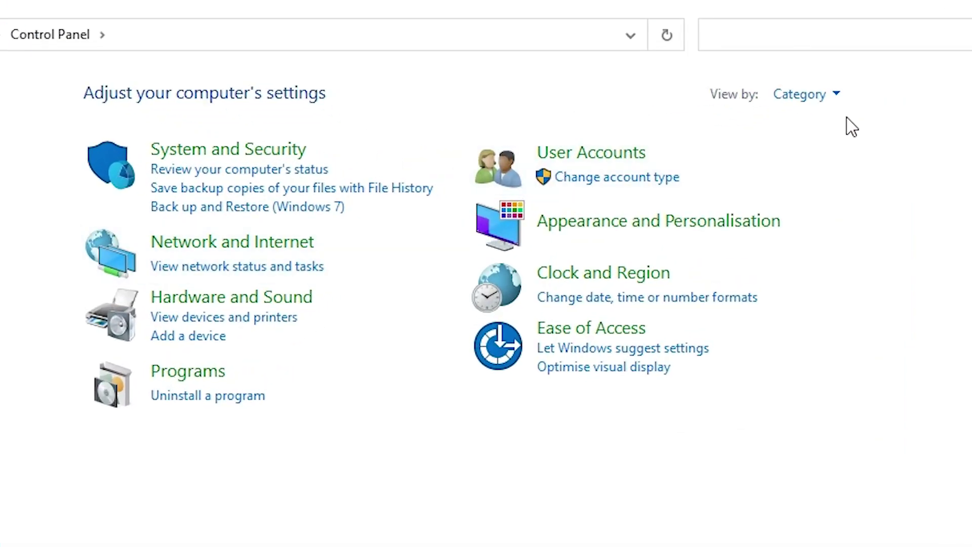
{"action": "left_click", "coordinate": [805, 94]}
{"action": "left_click", "coordinate": [813, 153]}
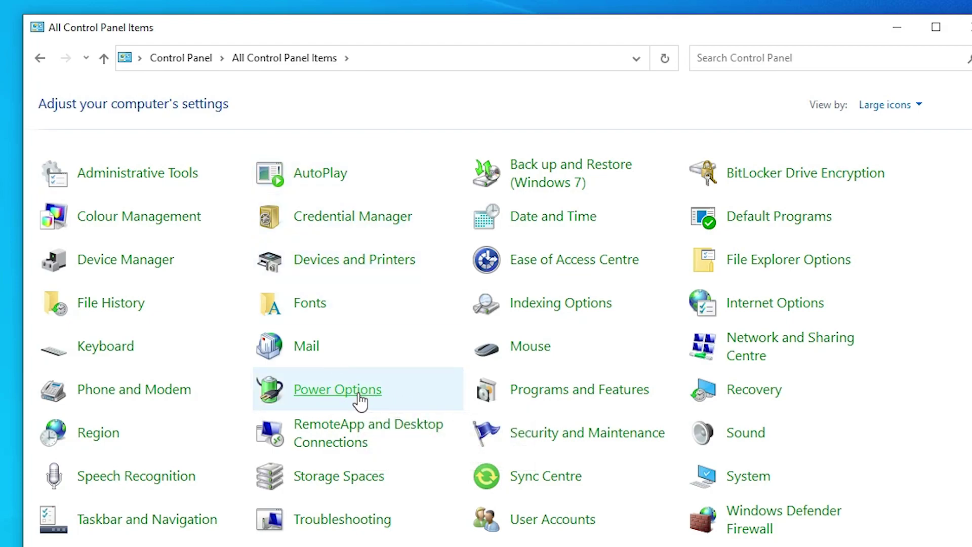
{"action": "left_click", "coordinate": [360, 401]}
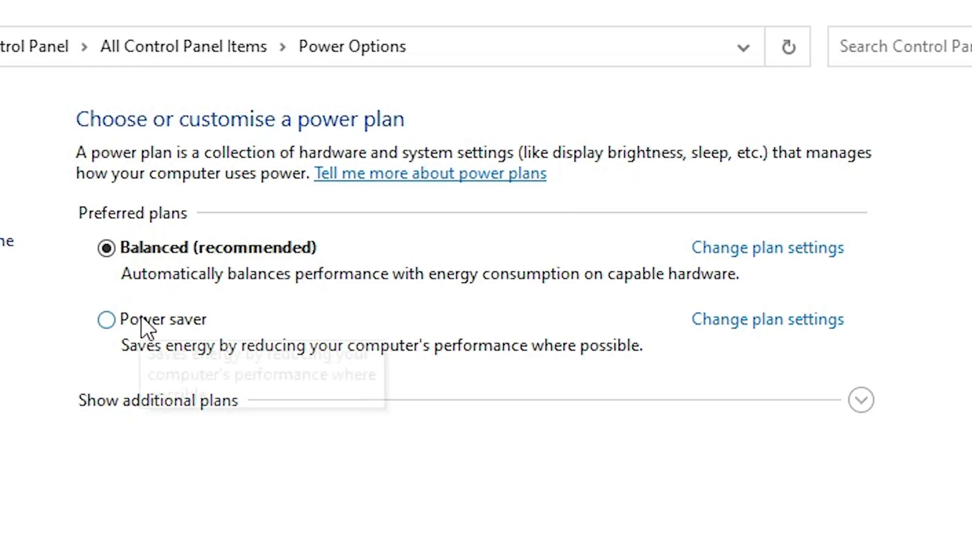
{"action": "left_click", "coordinate": [790, 251]}
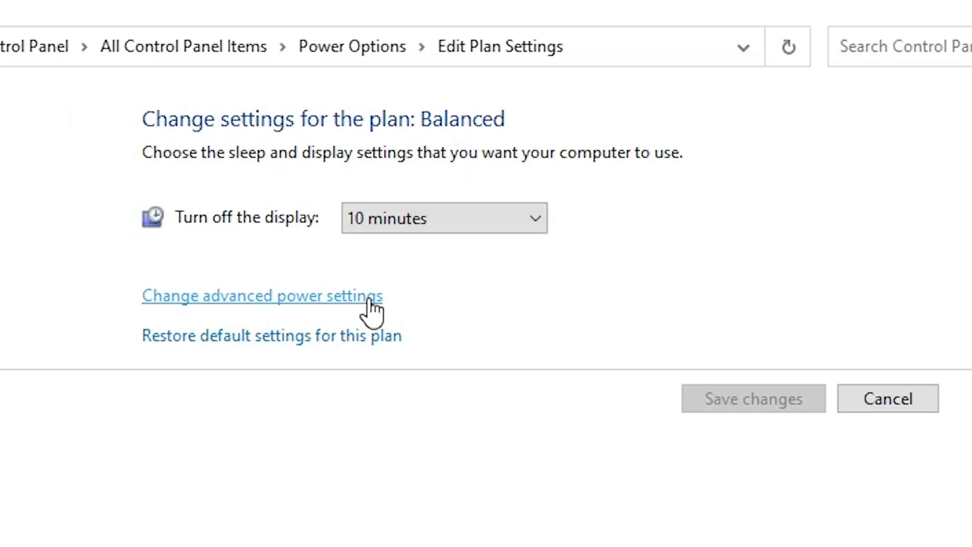
Open the Balanced plan's advanced power settings, centre the window, and expand Desktop background settings.
{"action": "left_click", "coordinate": [338, 304]}
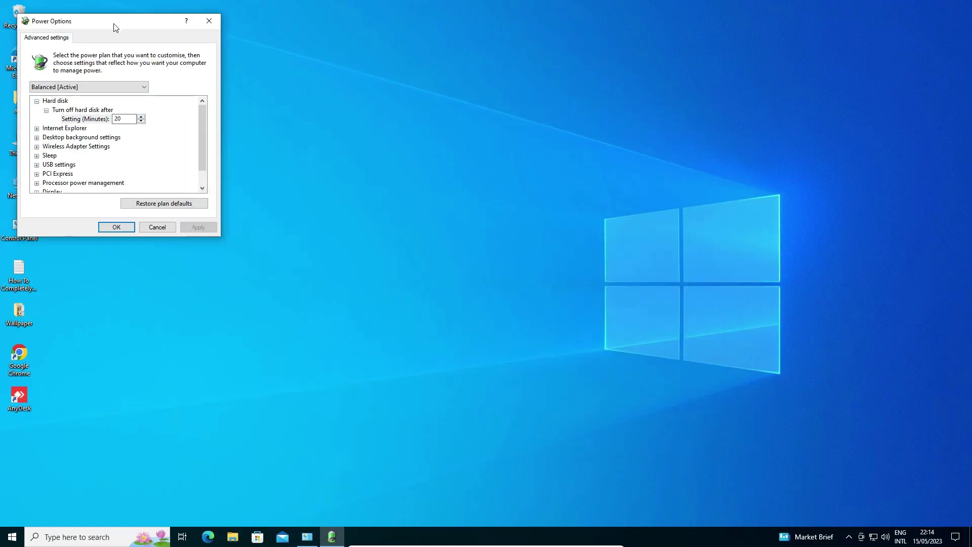
{"action": "left_click_drag", "start_coordinate": [114, 28], "coordinate": [462, 151]}
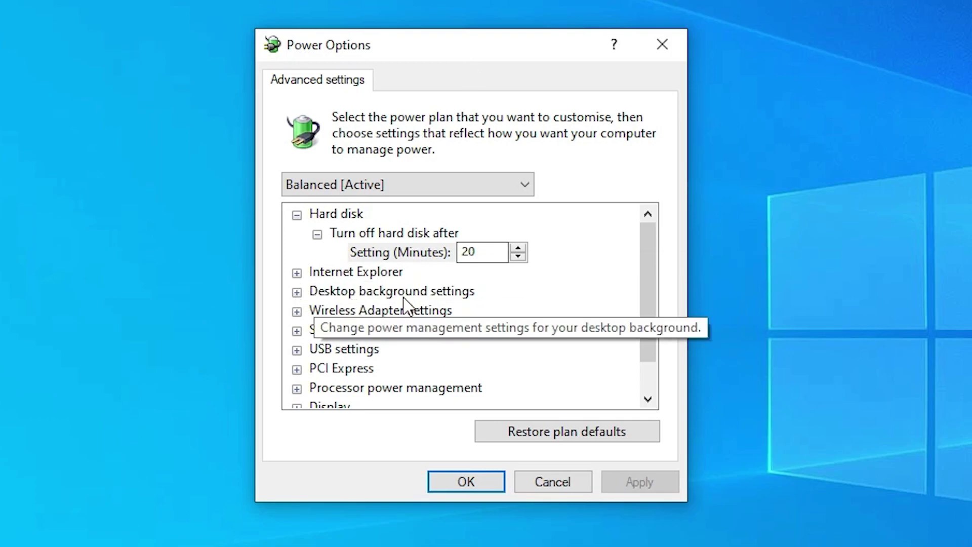
{"action": "left_click", "coordinate": [297, 292]}
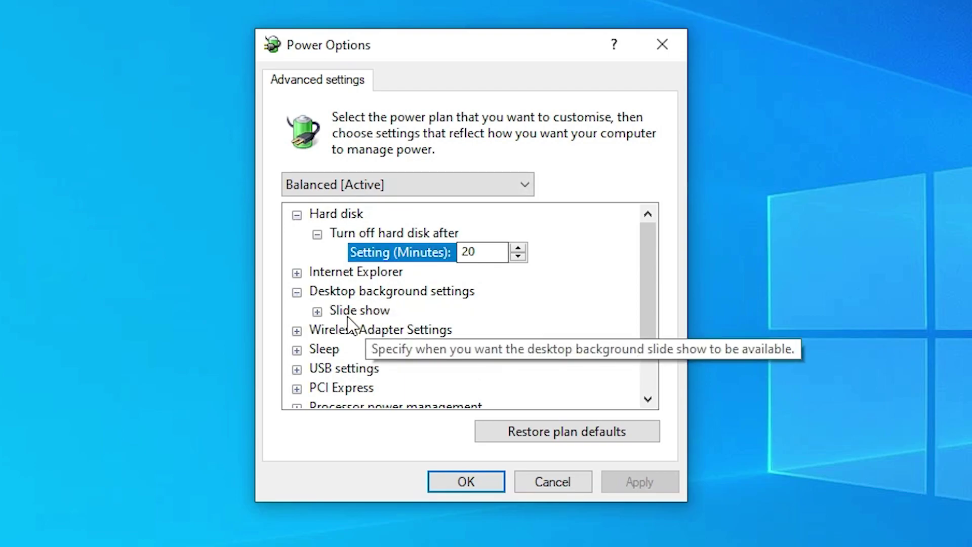
Change the Slide show setting from Paused to Available and apply it.
{"action": "left_click", "coordinate": [317, 311]}
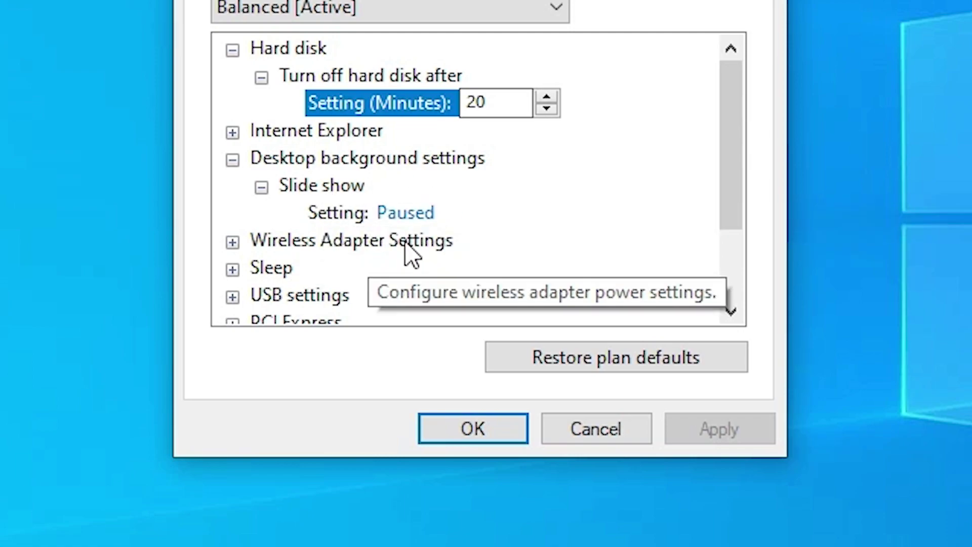
{"action": "left_click", "coordinate": [427, 220]}
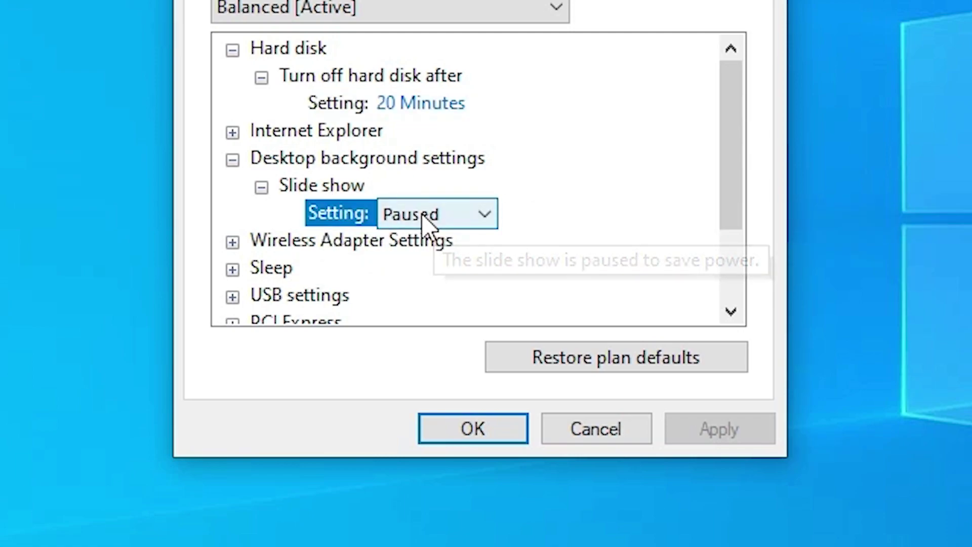
{"action": "left_click", "coordinate": [426, 241]}
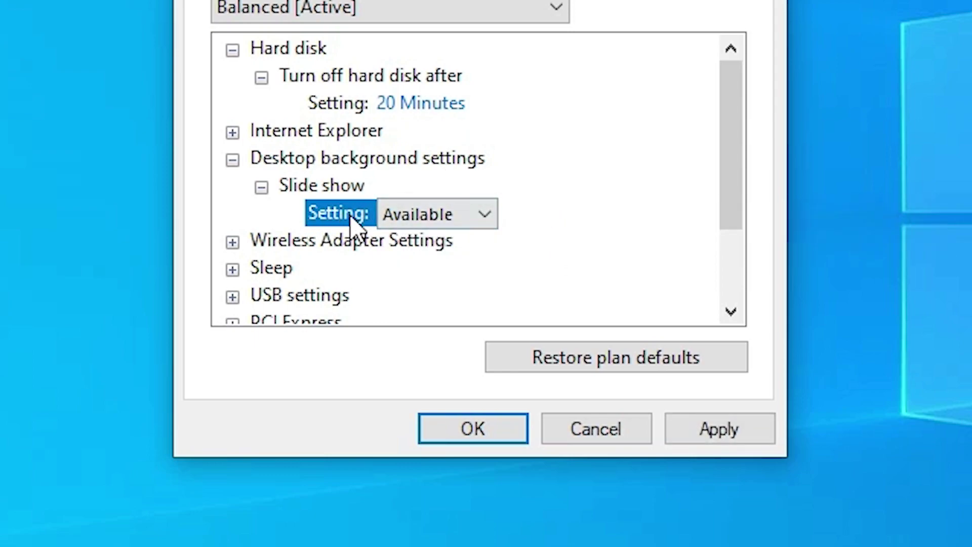
{"action": "left_click", "coordinate": [719, 429]}
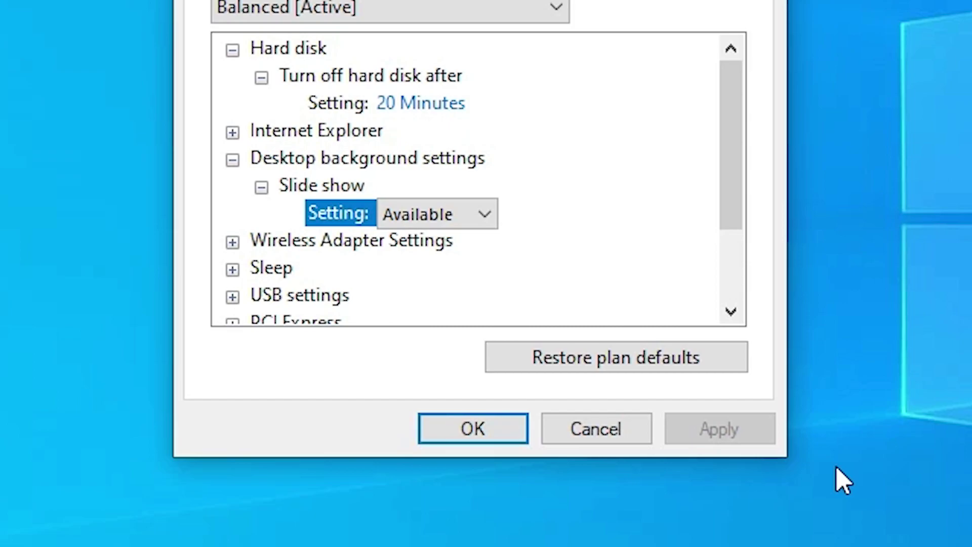
Close Power Options with OK and launch the Settings app from Start.
{"action": "left_click", "coordinate": [497, 429]}
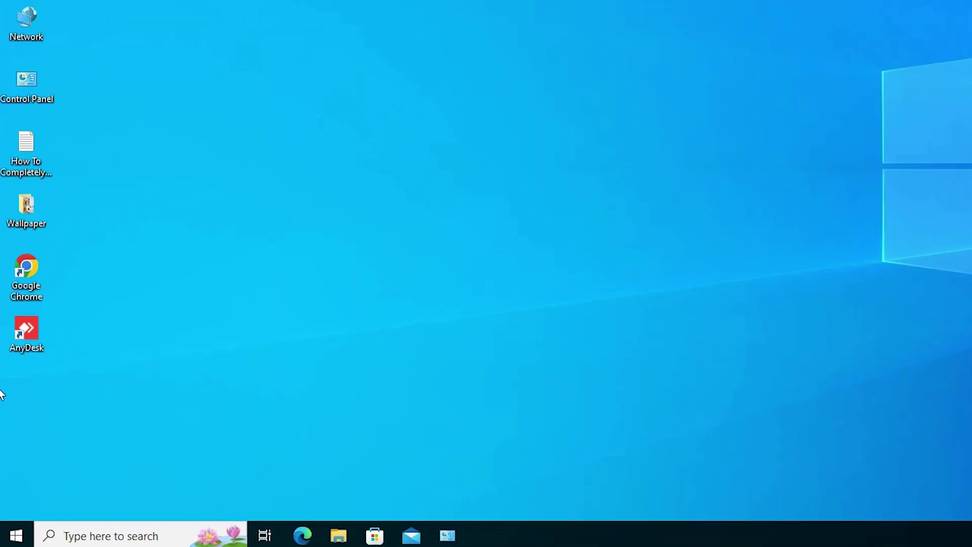
{"action": "left_click", "coordinate": [17, 535]}
{"action": "type", "text": "se"}
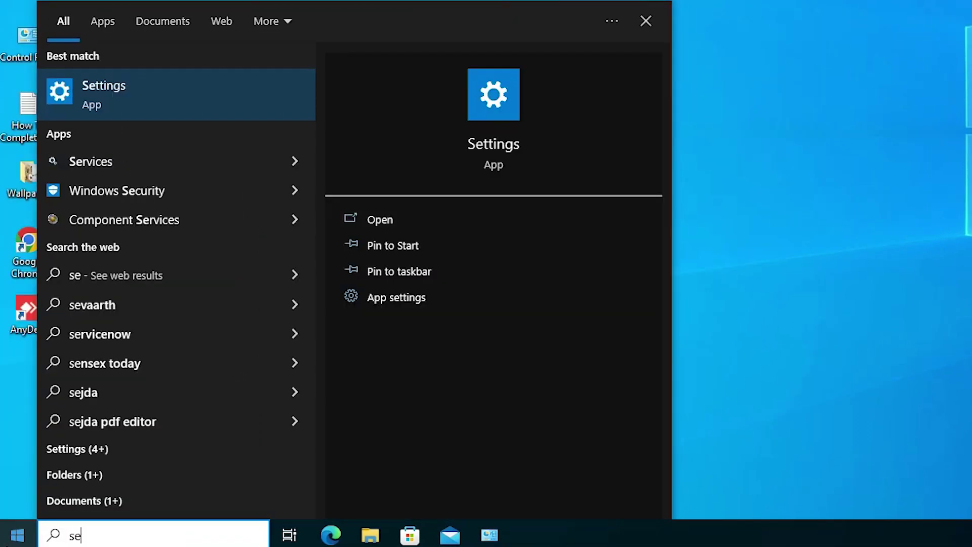
{"action": "left_click", "coordinate": [198, 83]}
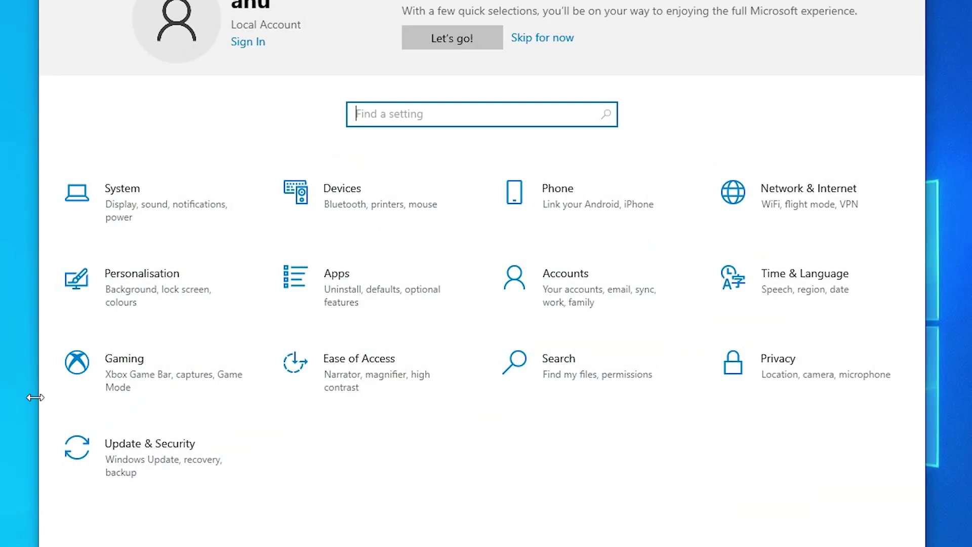
In Apps & features, filter the list by 'snip' and expand Snip & Sketch to show Uninstall.
{"action": "left_click", "coordinate": [374, 302]}
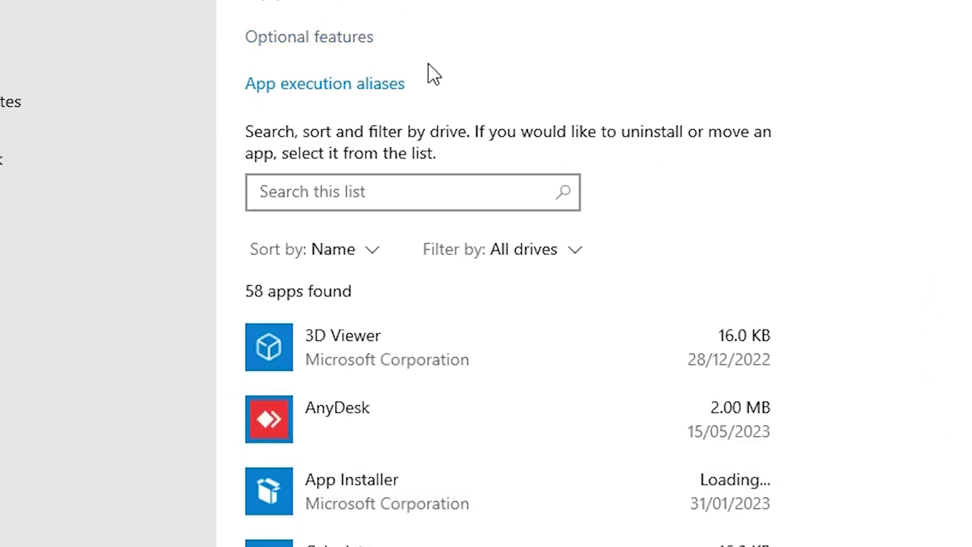
{"action": "left_click", "coordinate": [381, 194]}
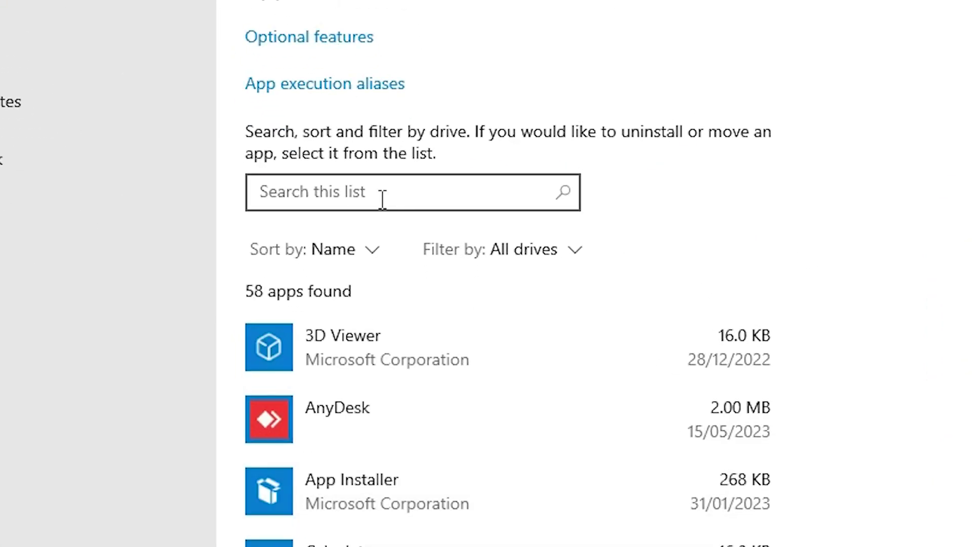
{"action": "left_click", "coordinate": [383, 196]}
{"action": "type", "text": "snipp"}
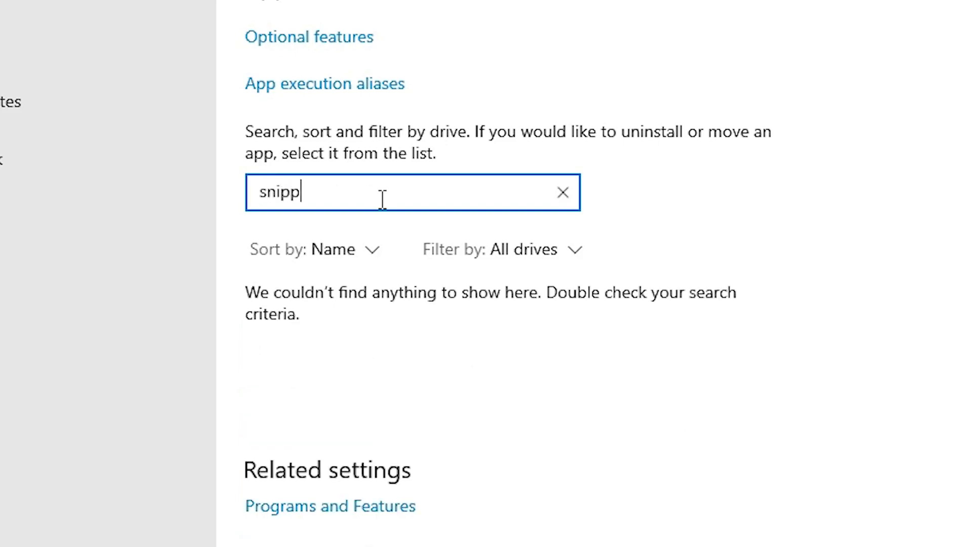
{"action": "key", "text": "BackSpace"}
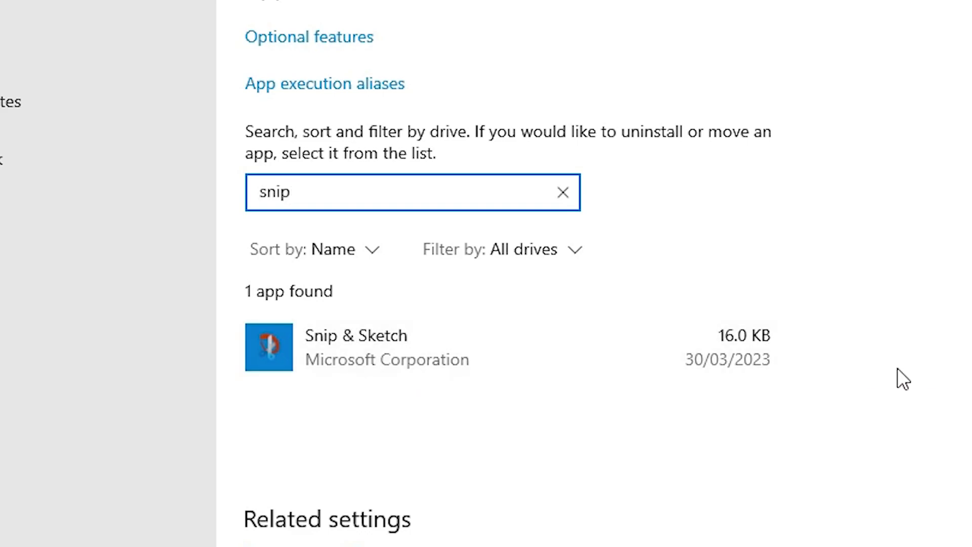
{"action": "left_click", "coordinate": [746, 346]}
{"action": "scroll", "coordinate": [725, 453], "scroll_direction": "down", "scroll_amount": 1}
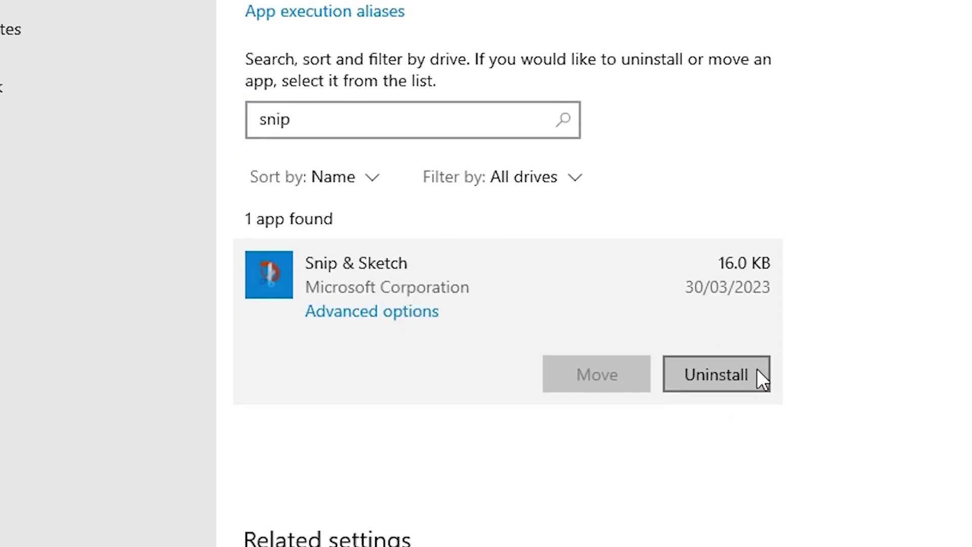